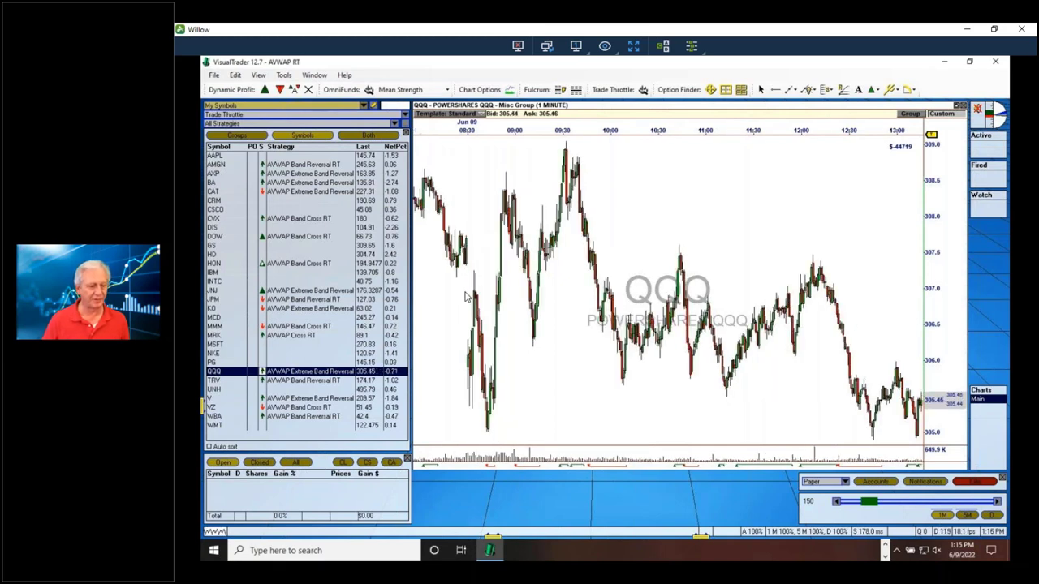
Step: Draw an anchored VWAP on the QQQ chart from the morning low at about 08:45
{"action": "right_click", "coordinate": [659, 169]}
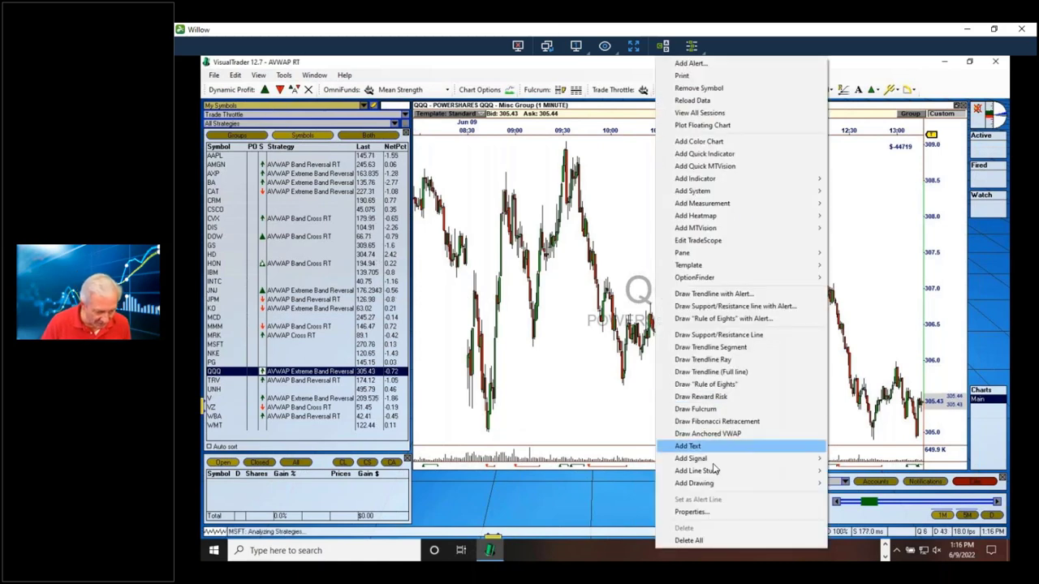
{"action": "left_click", "coordinate": [714, 436]}
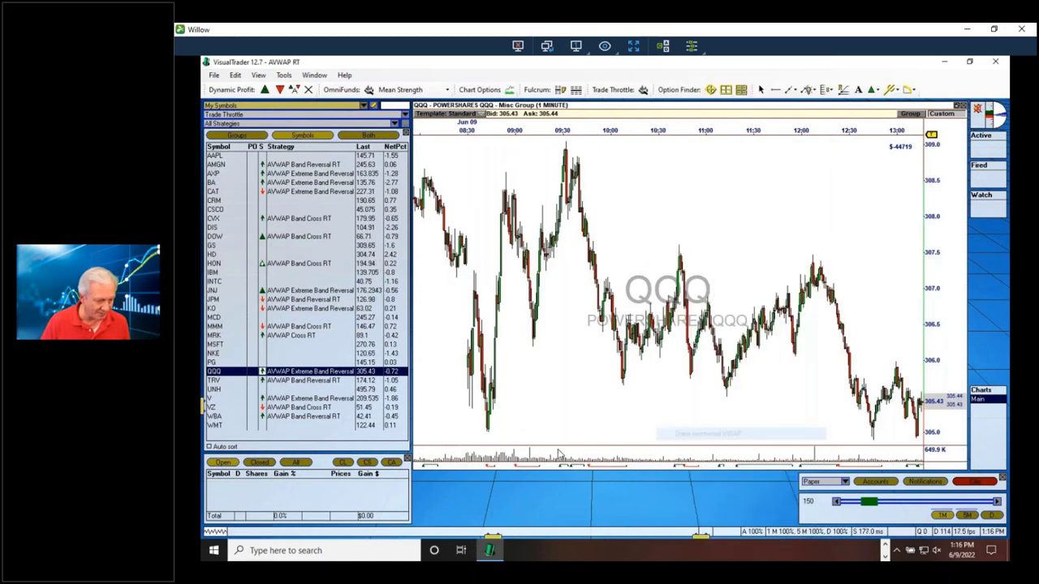
{"action": "left_click", "coordinate": [489, 436]}
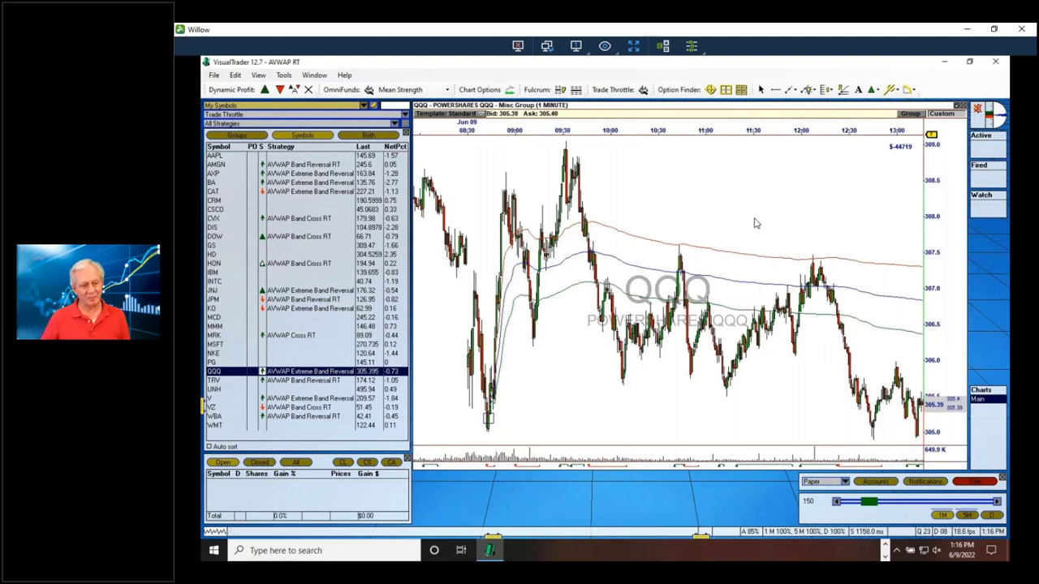
Step: Draw another anchored VWAP on the QQQ chart from the midday high at about 12:10
{"action": "right_click", "coordinate": [769, 168]}
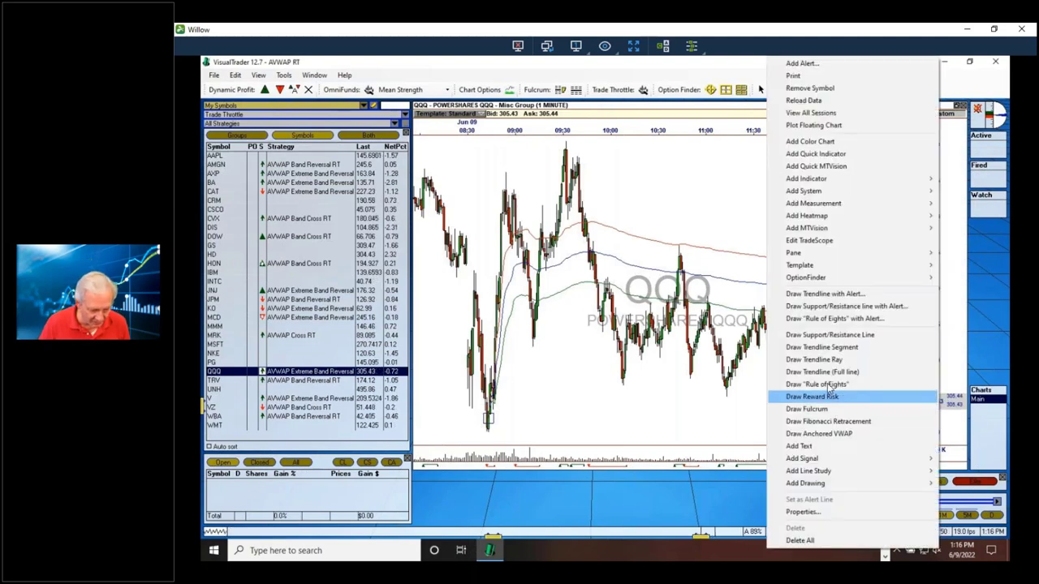
{"action": "left_click", "coordinate": [819, 433]}
{"action": "left_click", "coordinate": [819, 266]}
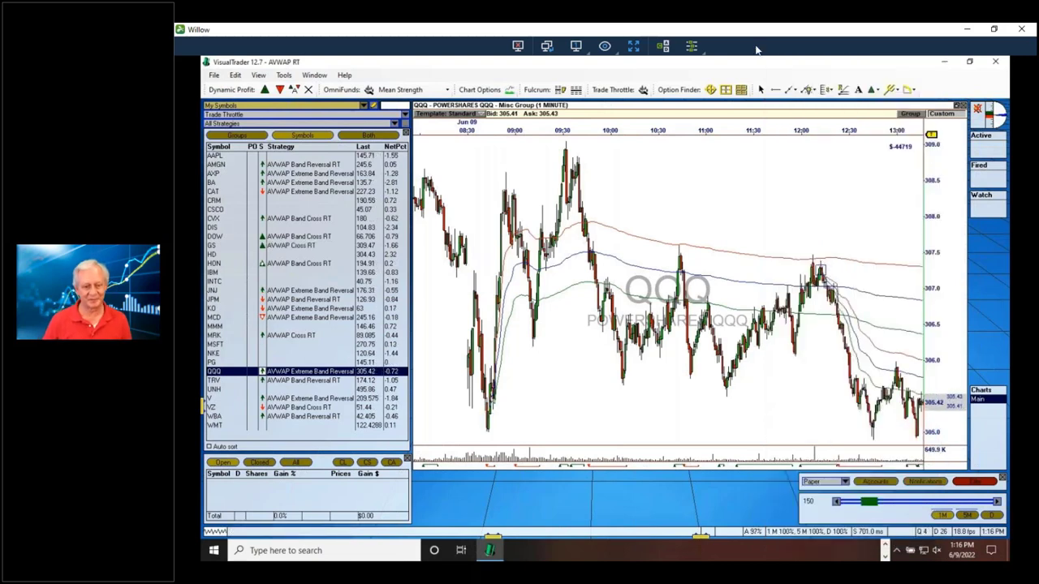
Step: Draw a third anchored VWAP on the QQQ chart from the swing high at about 13:00
{"action": "left_click_drag", "start_coordinate": [808, 121], "coordinate": [560, 151]}
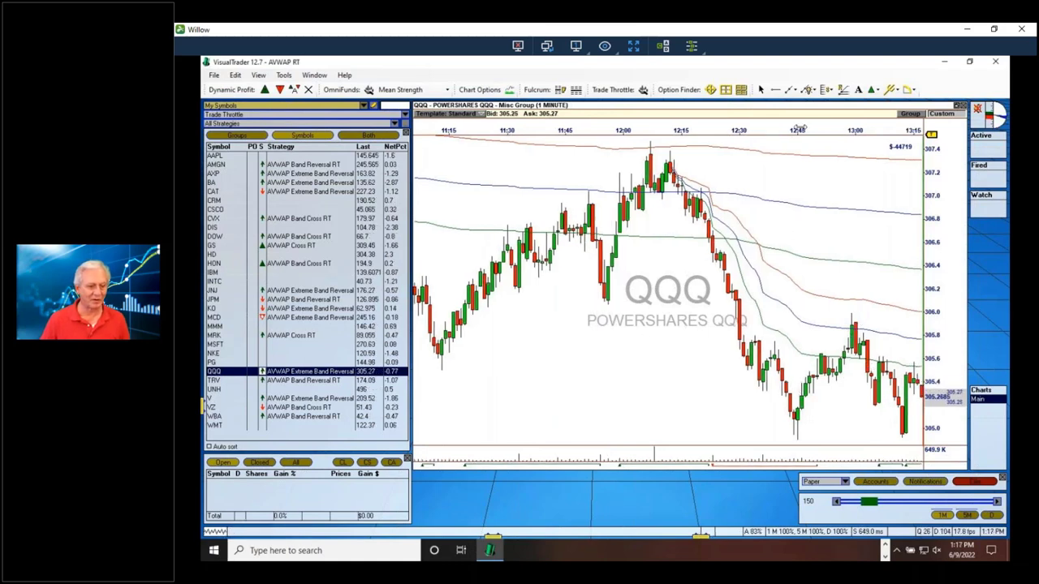
{"action": "scroll", "coordinate": [723, 303], "scroll_direction": "up", "scroll_amount": 3}
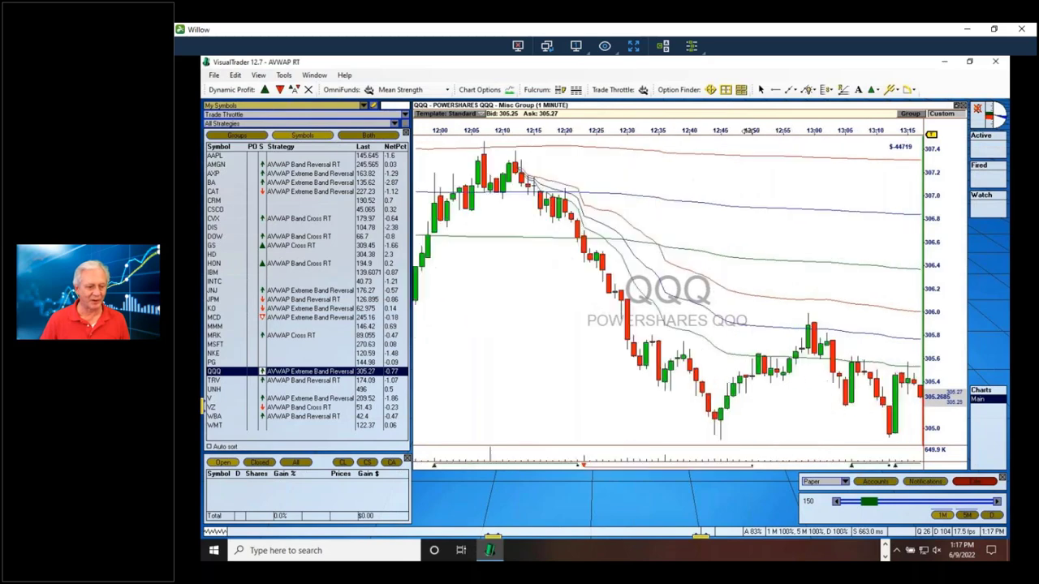
{"action": "right_click", "coordinate": [710, 175]}
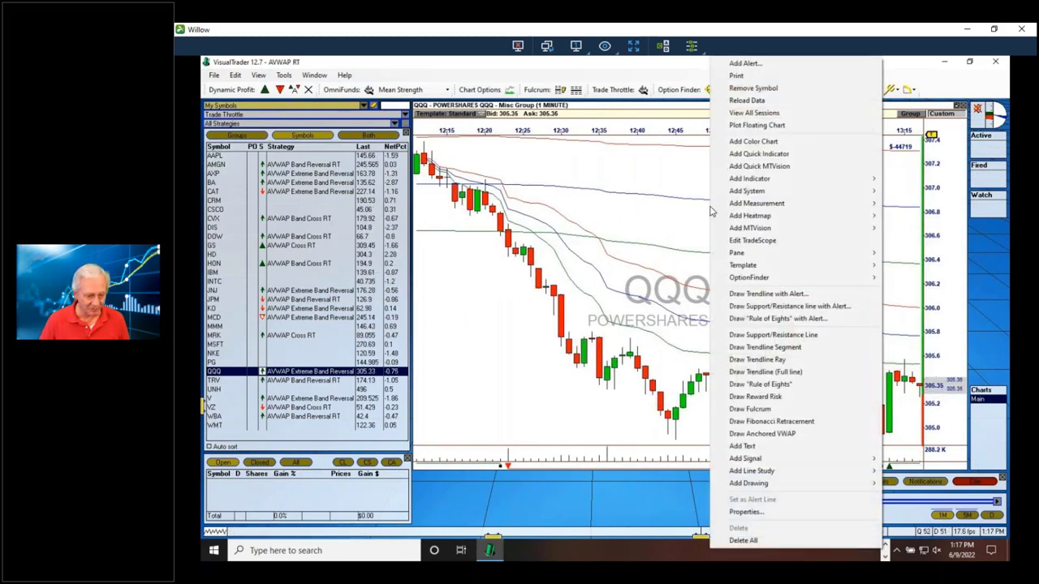
{"action": "left_click", "coordinate": [775, 434]}
{"action": "left_click", "coordinate": [786, 321]}
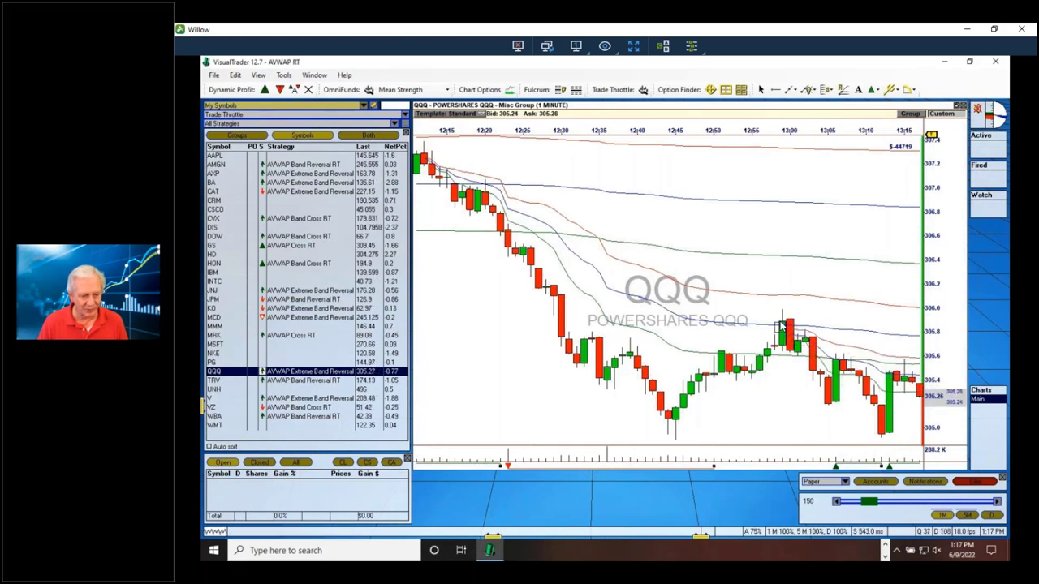
Step: Select the QQQ 305 put expiring 06/10/22 from the option chain as the Quick Trade symbol
{"action": "left_click_drag", "start_coordinate": [859, 126], "coordinate": [836, 126]}
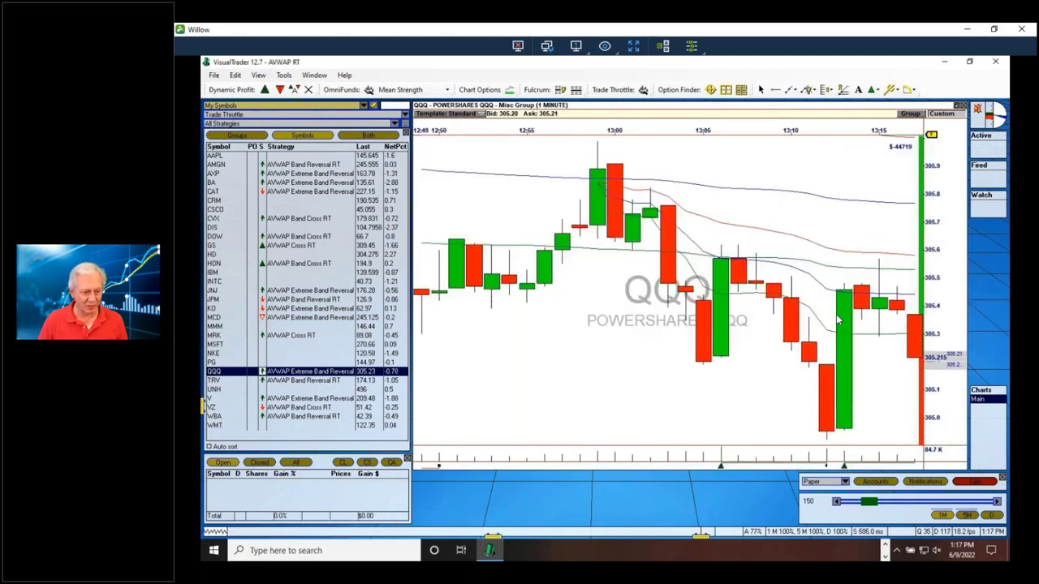
{"action": "mouse_move", "coordinate": [818, 294]}
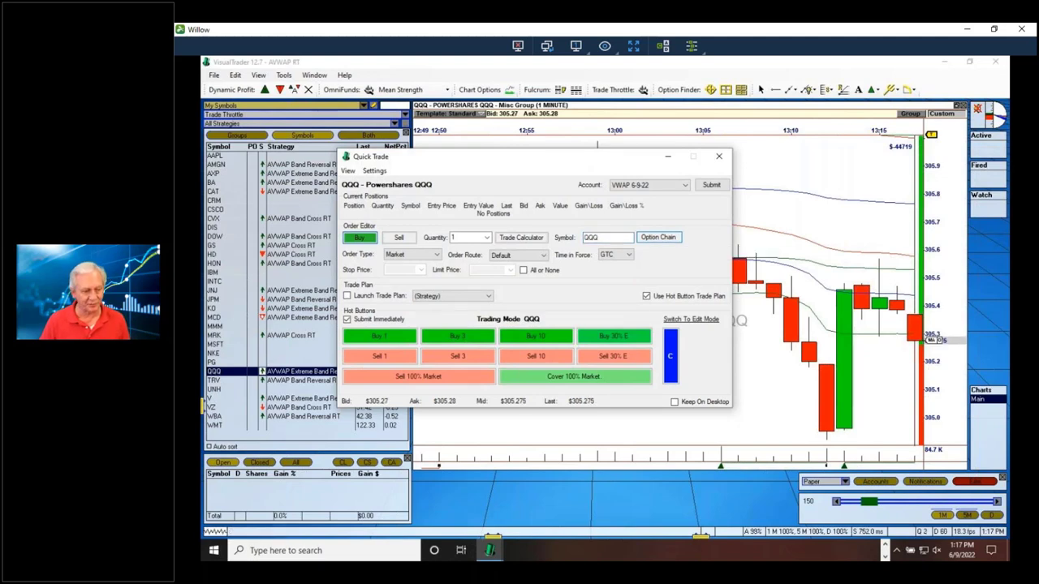
{"action": "left_click", "coordinate": [657, 237]}
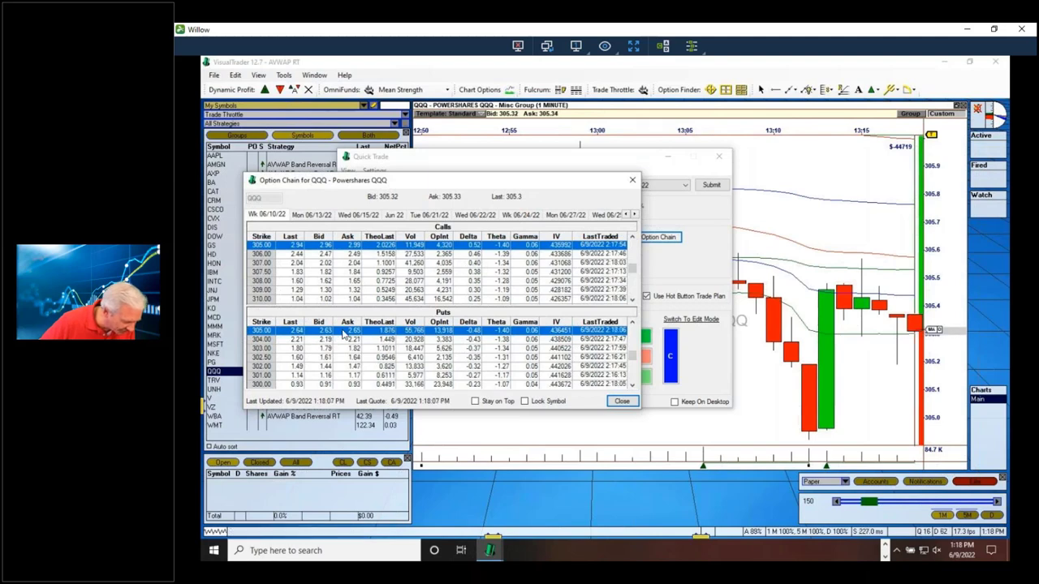
{"action": "left_click", "coordinate": [622, 401]}
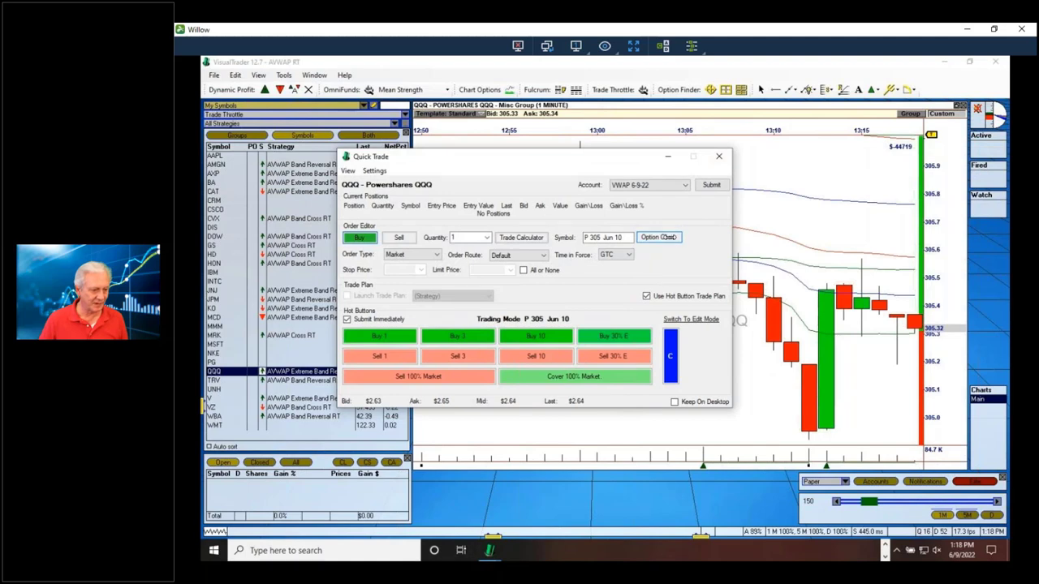
{"action": "left_click", "coordinate": [657, 238]}
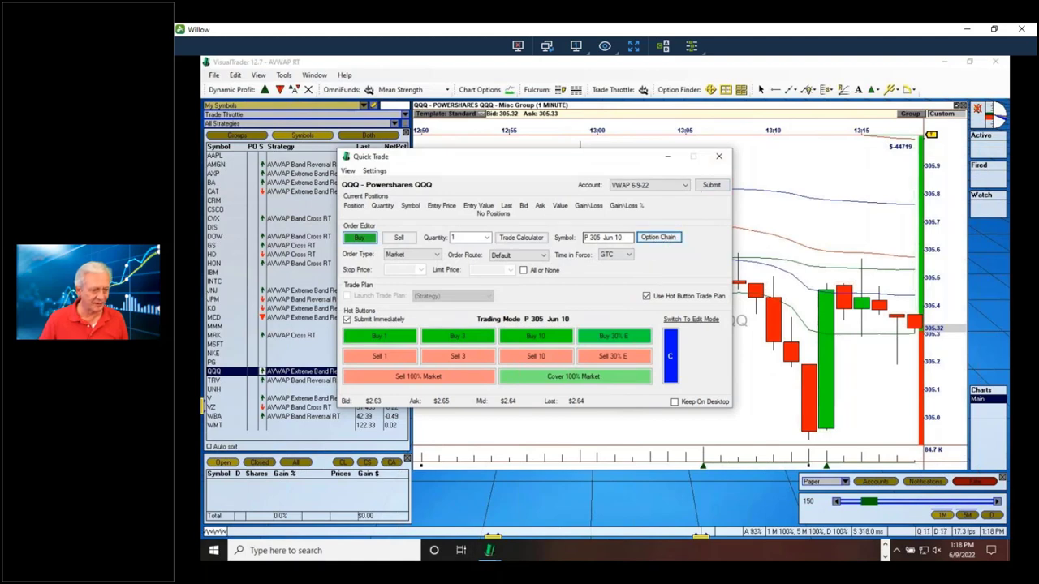
Step: Set the order quantity to 10 and submit the market buy order for the QQQ 305 put
{"action": "double_click", "coordinate": [453, 238]}
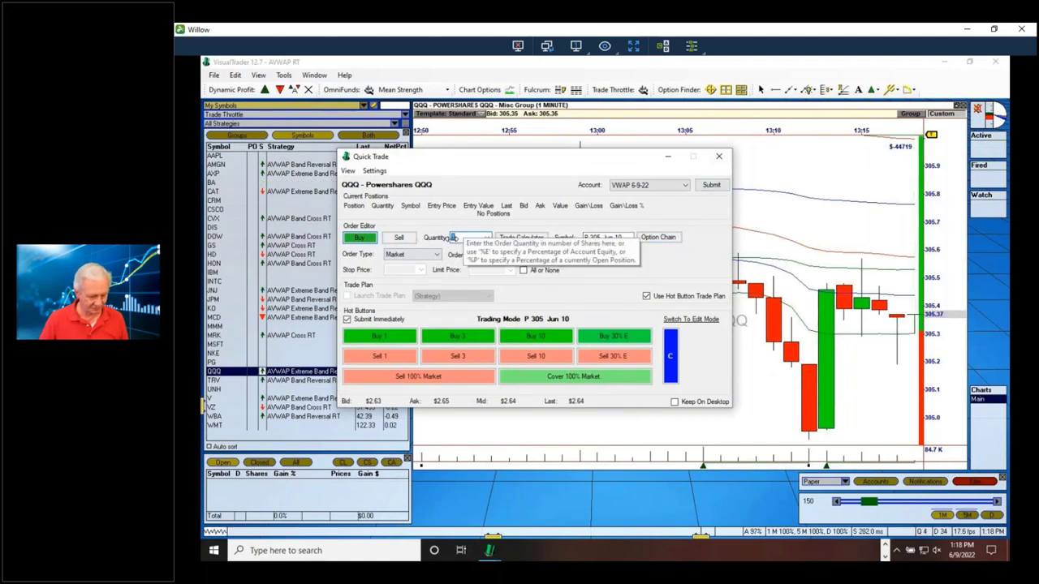
{"action": "type", "text": "10"}
{"action": "left_click", "coordinate": [712, 185]}
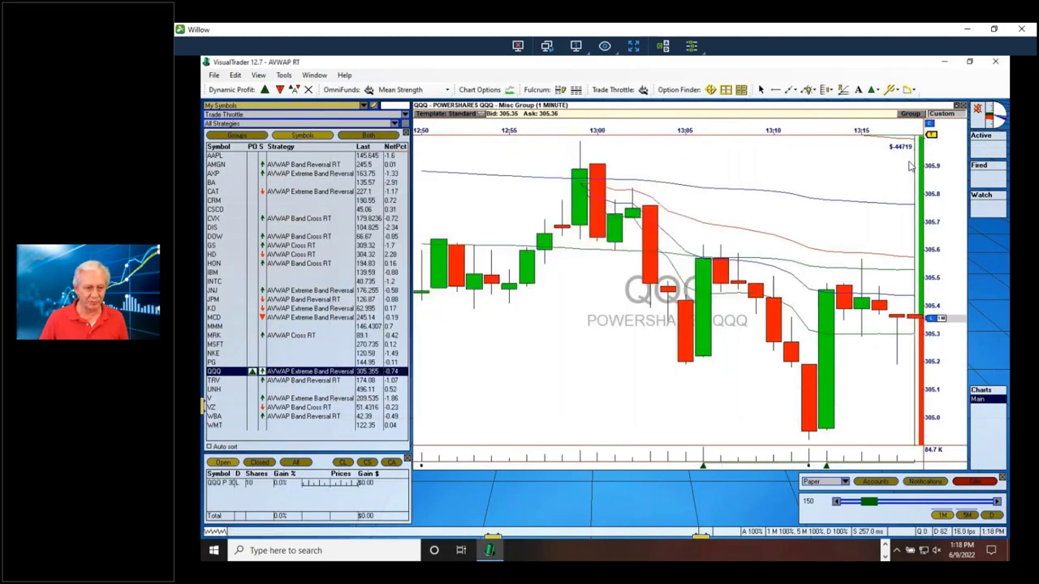
Step: Place an Above Price Stop at about 305.45 on the QQQ chart and submit its market sell order
{"action": "left_click_drag", "start_coordinate": [931, 134], "coordinate": [926, 297]}
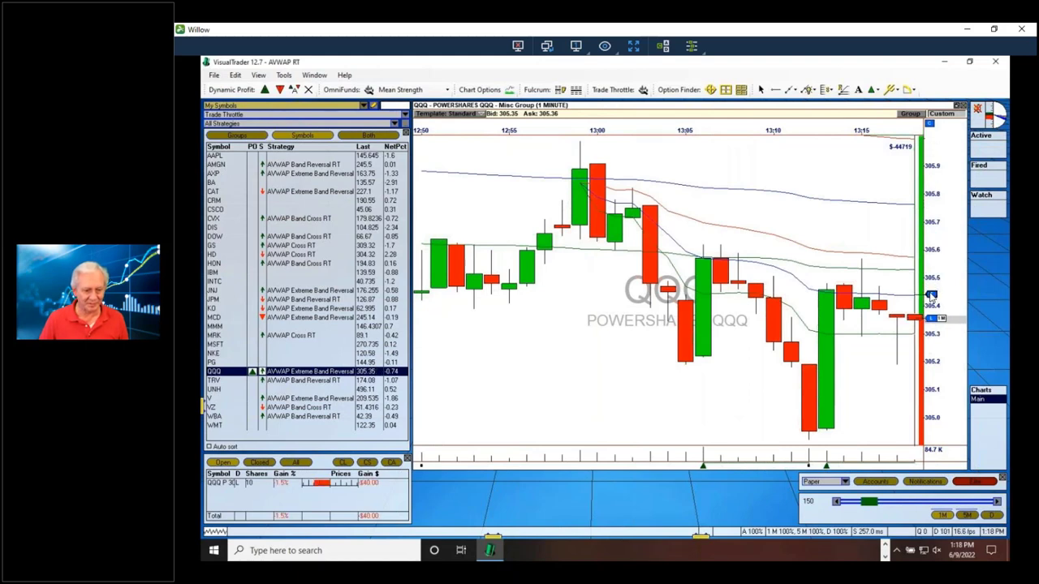
{"action": "left_click", "coordinate": [930, 297]}
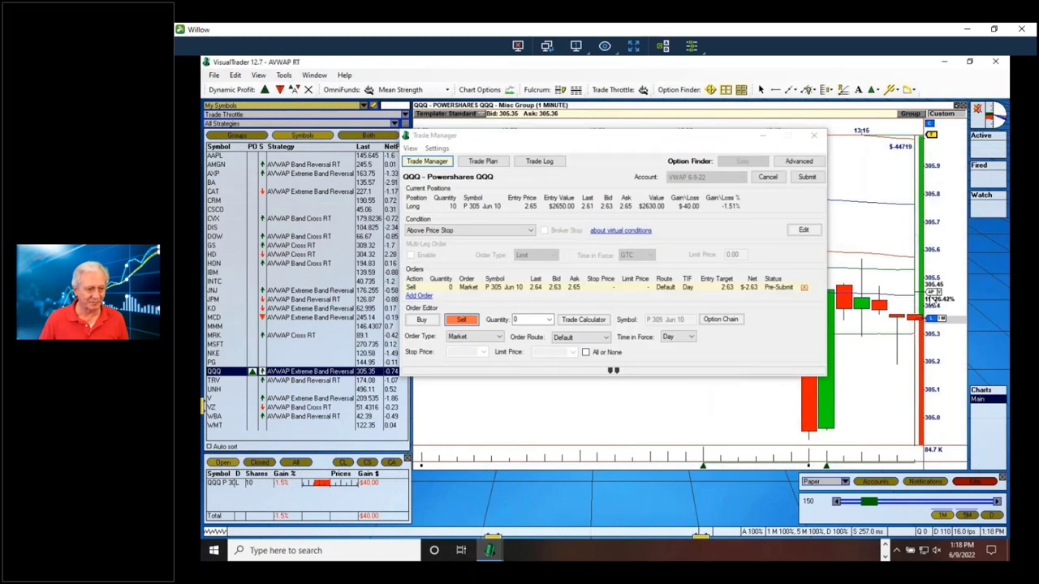
{"action": "left_click", "coordinate": [806, 179]}
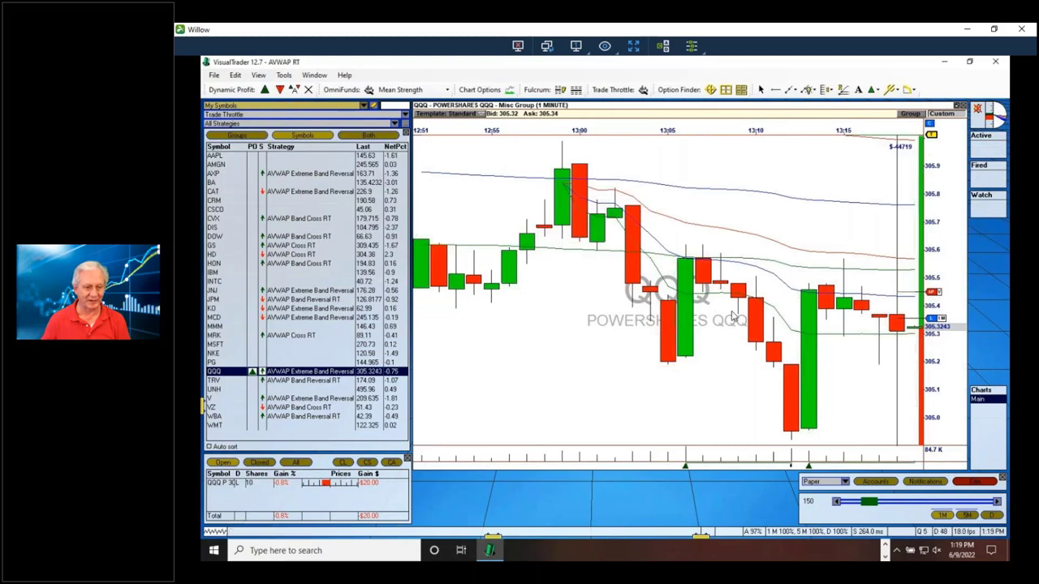
Step: Sort the symbol list by signal and open the CVX chart
{"action": "left_click_drag", "start_coordinate": [616, 128], "coordinate": [714, 135]}
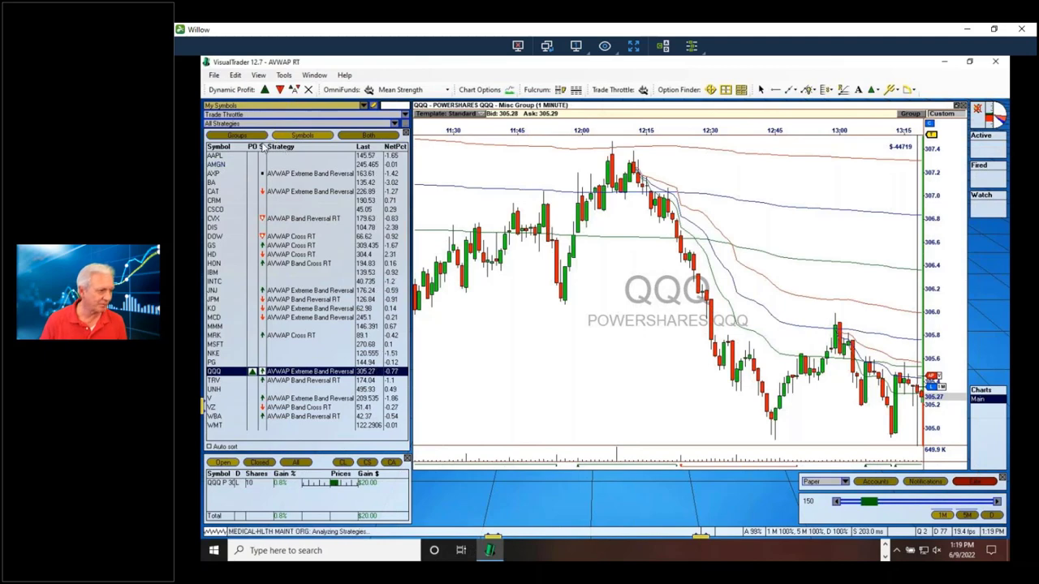
{"action": "left_click", "coordinate": [264, 146]}
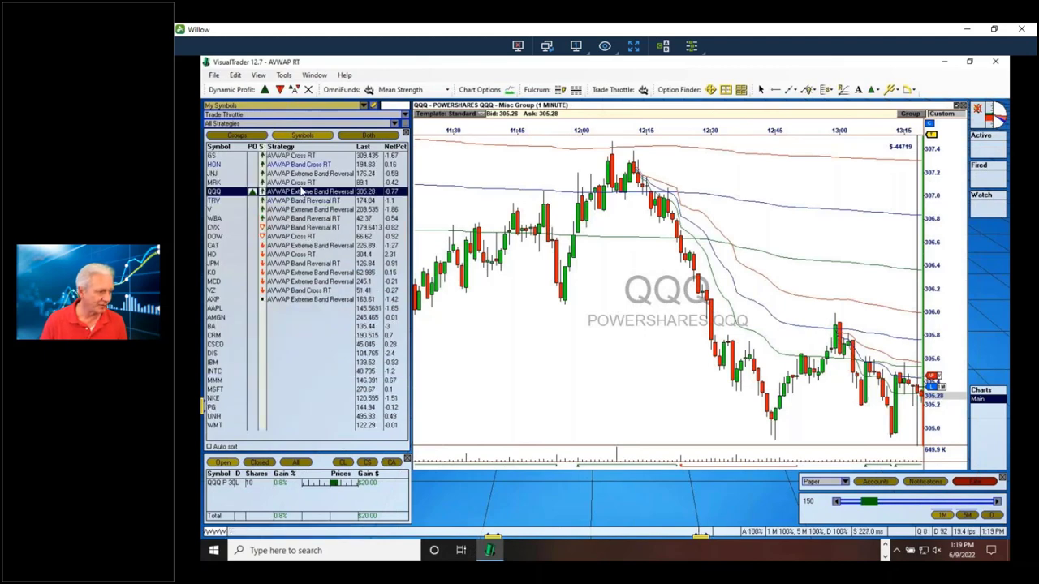
{"action": "left_click", "coordinate": [288, 231]}
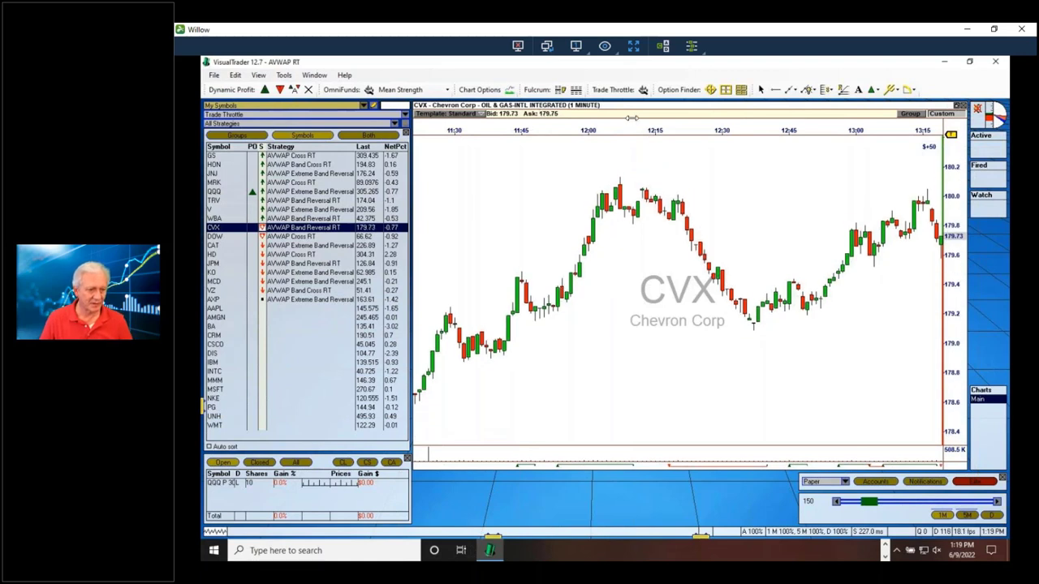
Step: Draw an anchored VWAP on the CVX chart from the high shortly after 12:00
{"action": "scroll", "coordinate": [633, 118], "scroll_direction": "down", "scroll_amount": 3}
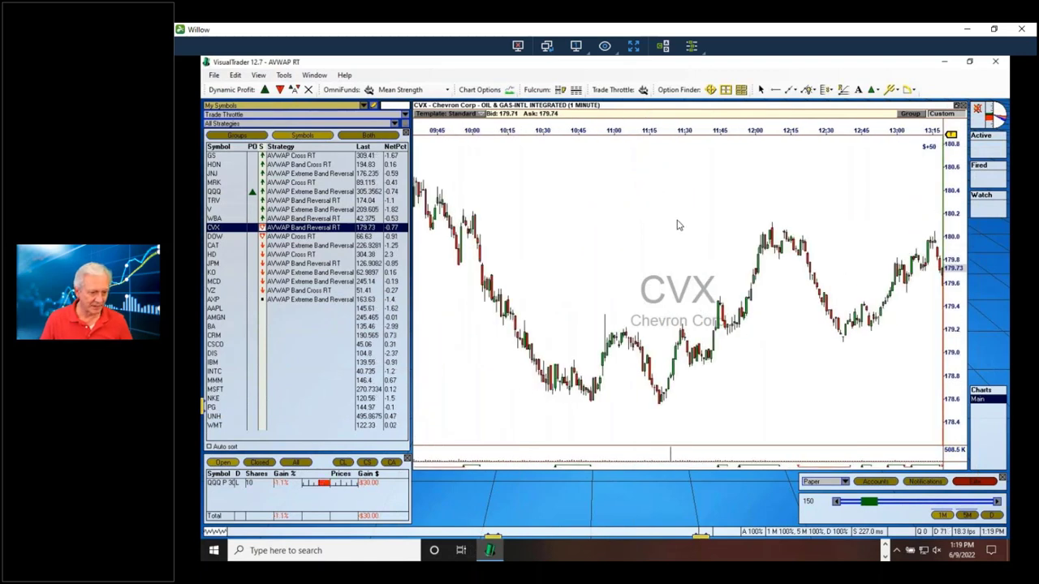
{"action": "right_click", "coordinate": [689, 190]}
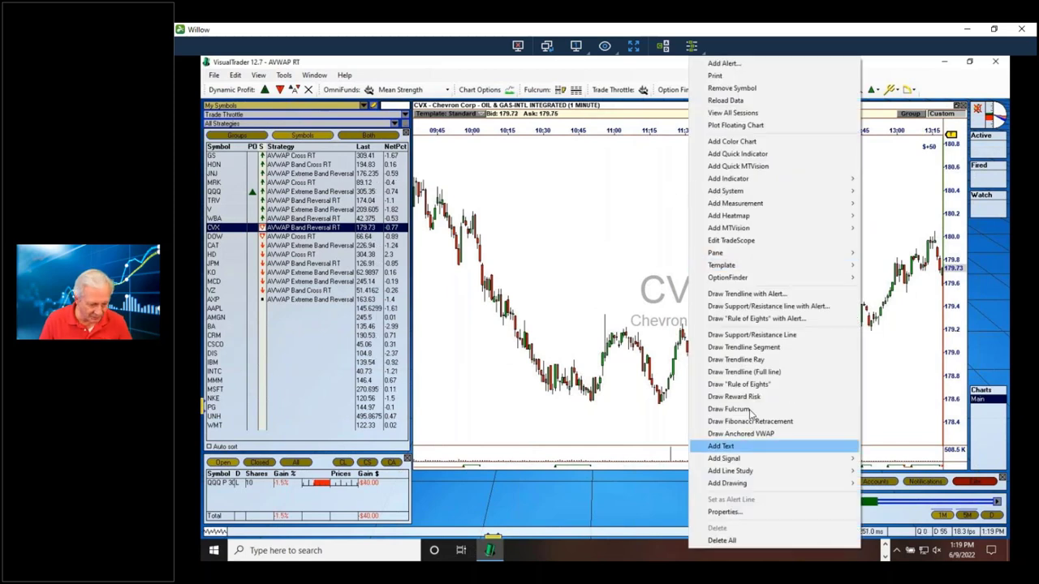
{"action": "left_click", "coordinate": [741, 435]}
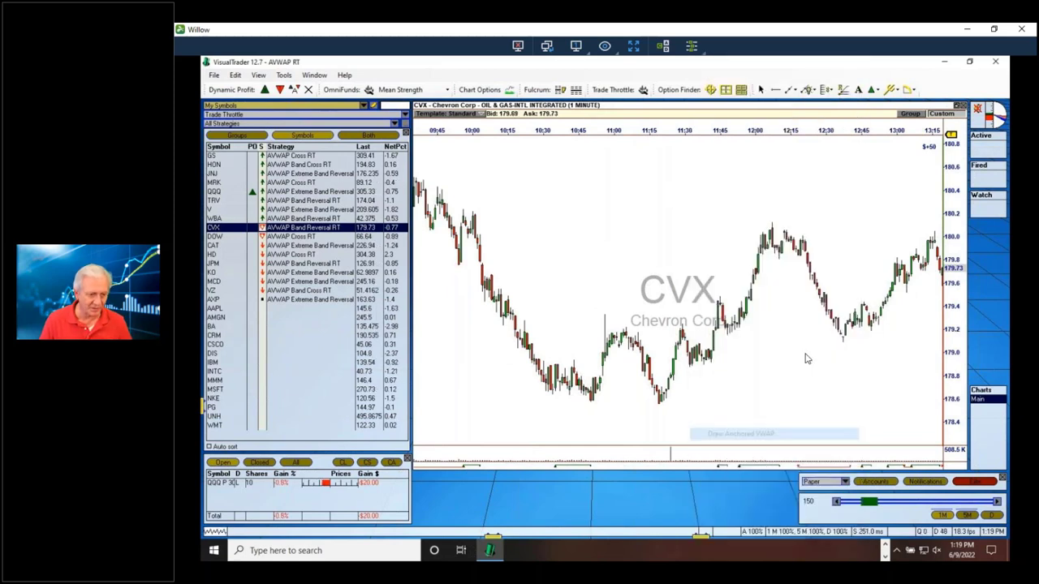
{"action": "left_click", "coordinate": [778, 237]}
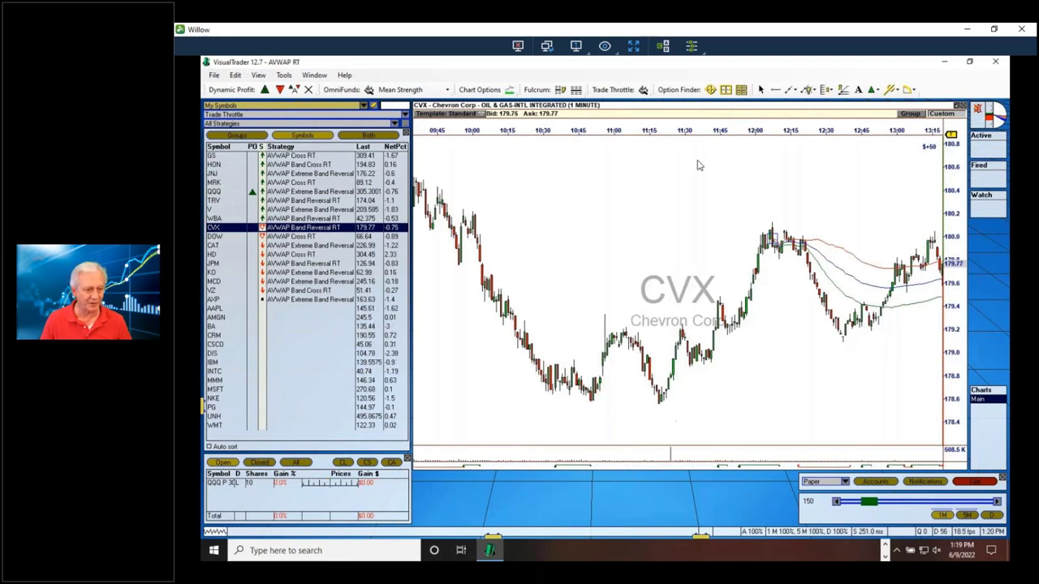
Step: Draw a second anchored VWAP on the CVX chart from the low at about 11:20
{"action": "right_click", "coordinate": [640, 172]}
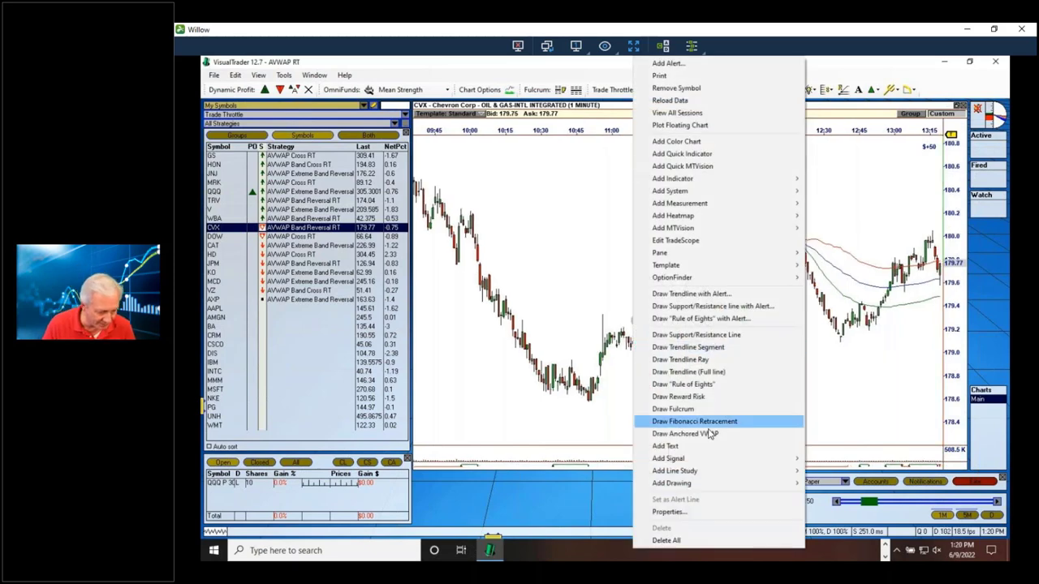
{"action": "left_click", "coordinate": [706, 434]}
{"action": "left_click", "coordinate": [658, 407]}
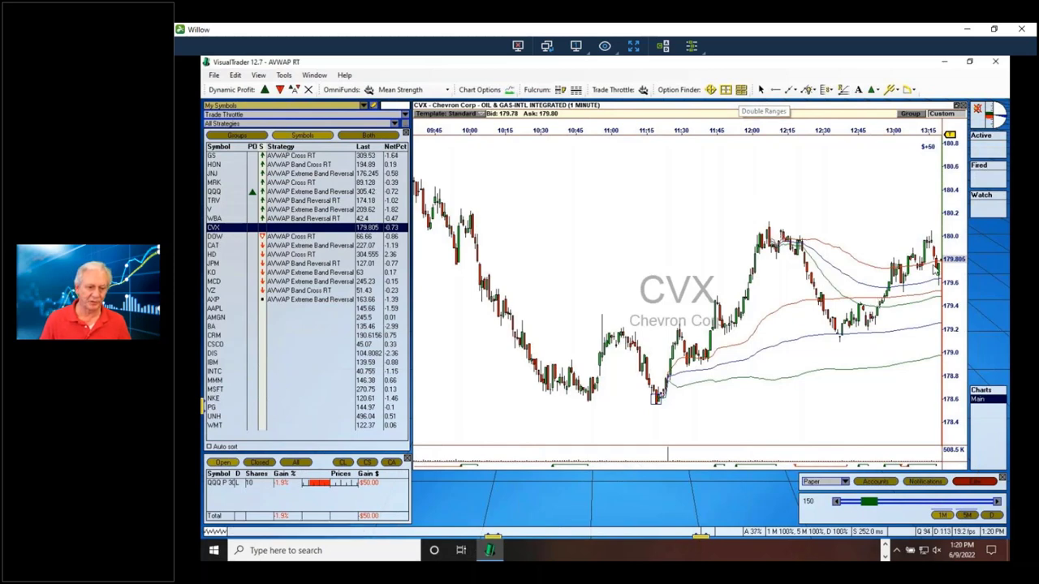
Step: Examine recent CVX price action against both sets of VWAP bands, dismissing the order-processing alert
{"action": "scroll", "coordinate": [801, 134], "scroll_direction": "up", "scroll_amount": 2}
{"action": "scroll", "coordinate": [801, 134], "scroll_direction": "up", "scroll_amount": 4}
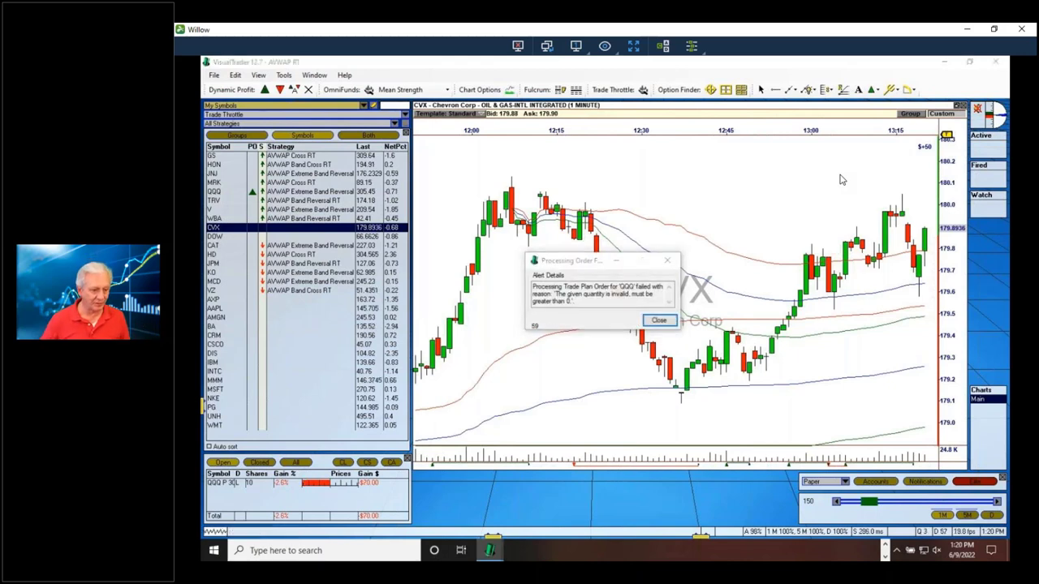
{"action": "left_click", "coordinate": [659, 321]}
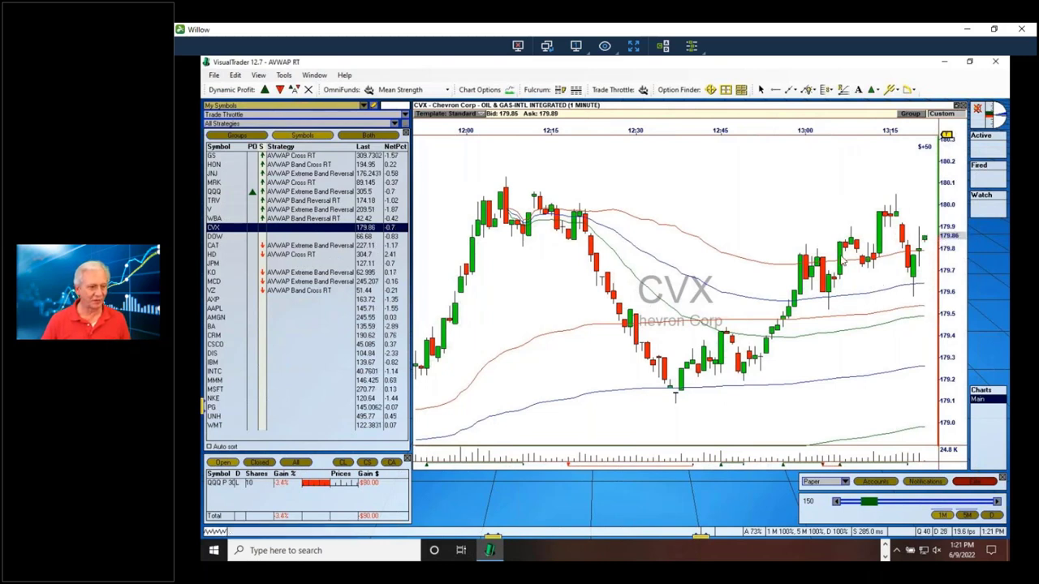
{"action": "left_click_drag", "start_coordinate": [544, 129], "coordinate": [618, 121]}
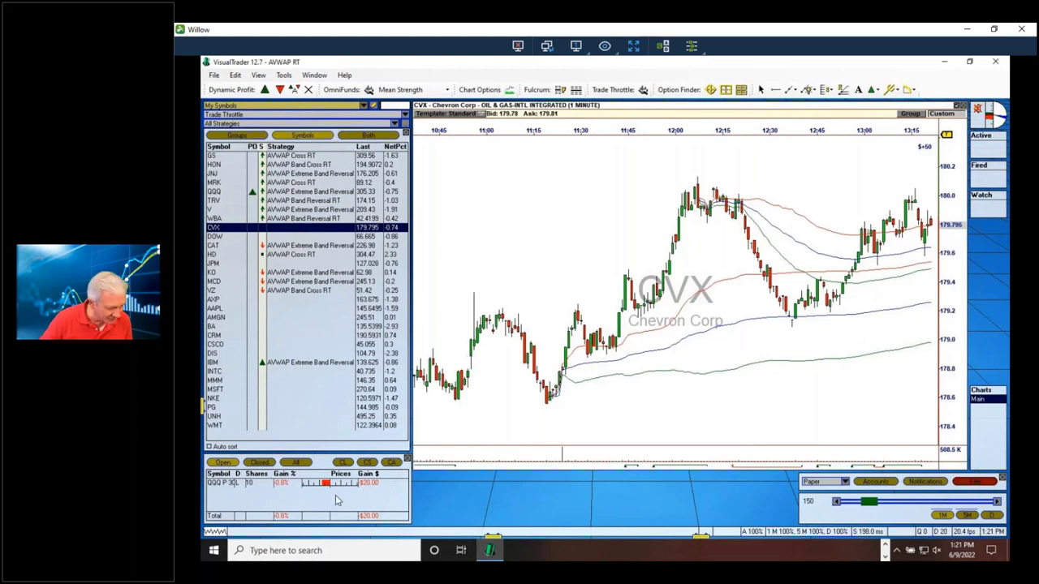
Step: Return to the QQQ chart from the open put position and close out that position
{"action": "left_click", "coordinate": [341, 485]}
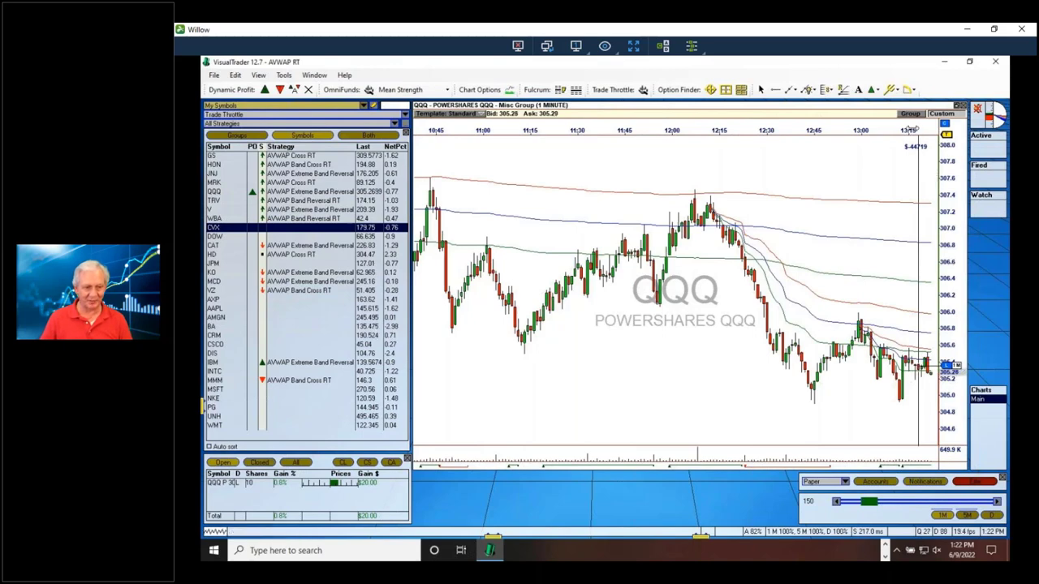
{"action": "left_click_drag", "start_coordinate": [899, 130], "coordinate": [832, 126]}
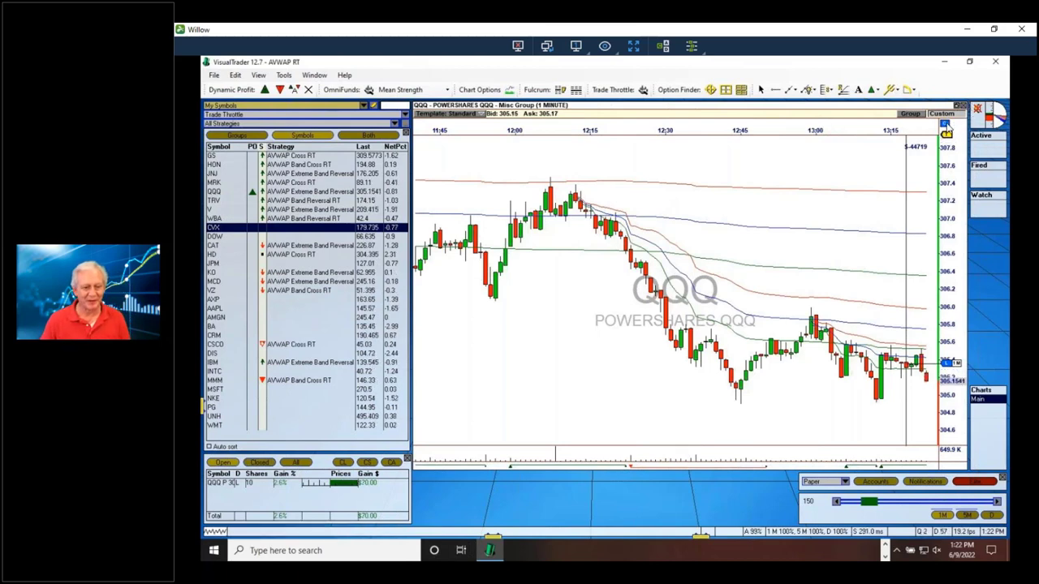
{"action": "left_click", "coordinate": [946, 126]}
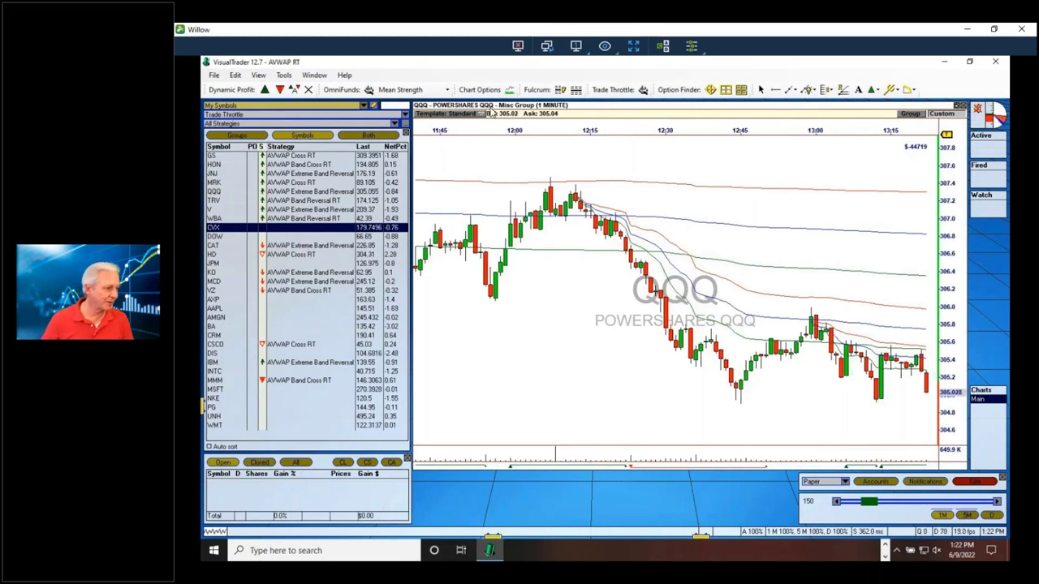
Step: Open the AVWAP EOD.vtp map from the Profiles folder
{"action": "left_click", "coordinate": [213, 75]}
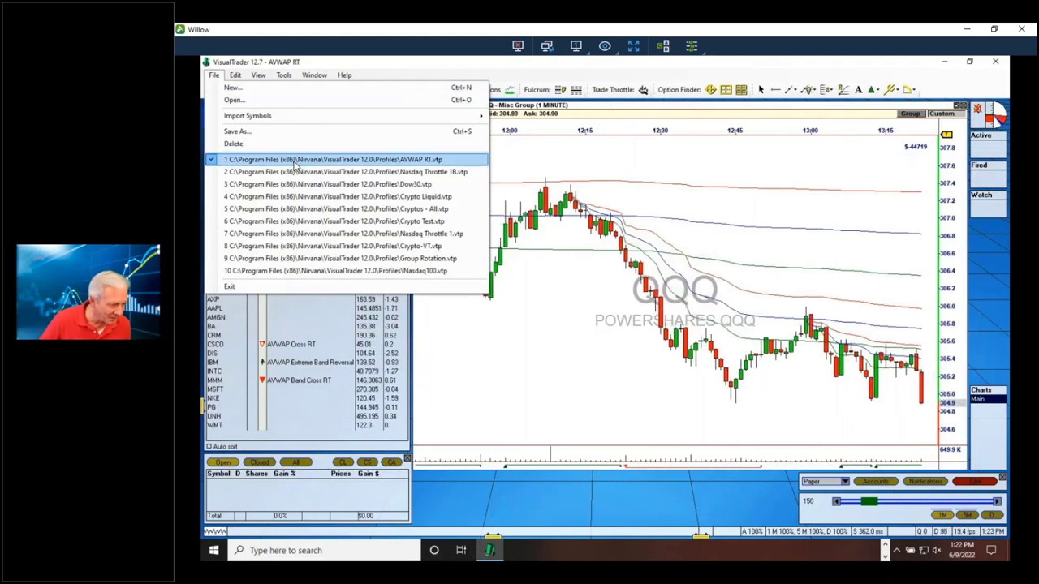
{"action": "left_click", "coordinate": [232, 101]}
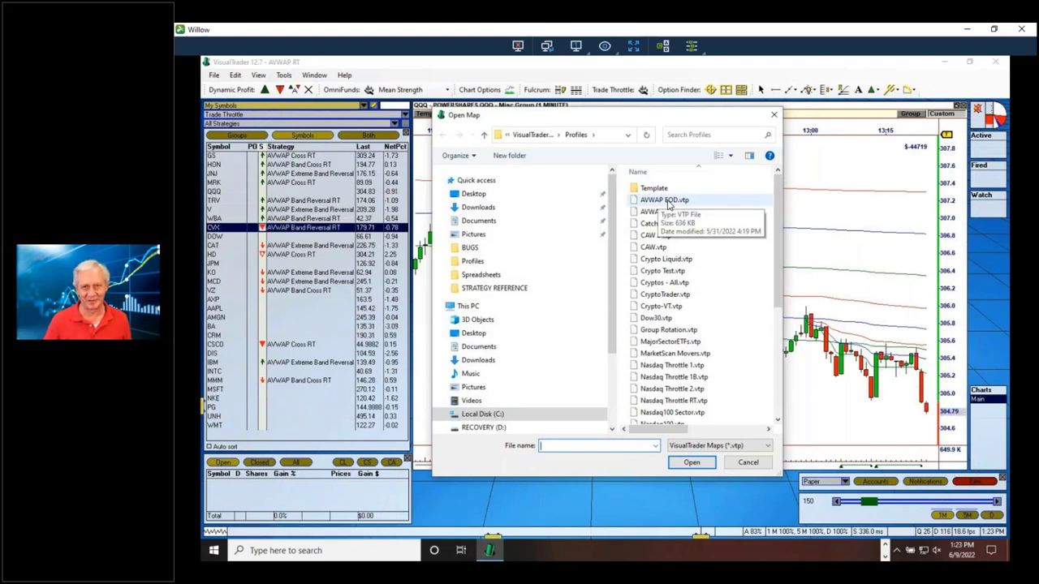
{"action": "left_click", "coordinate": [668, 200]}
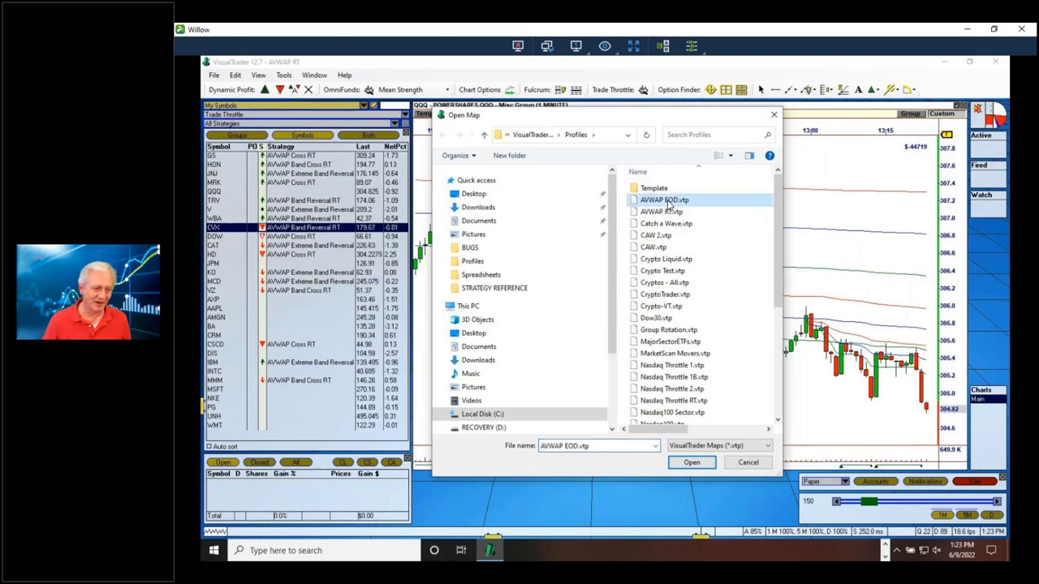
{"action": "double_click", "coordinate": [667, 202]}
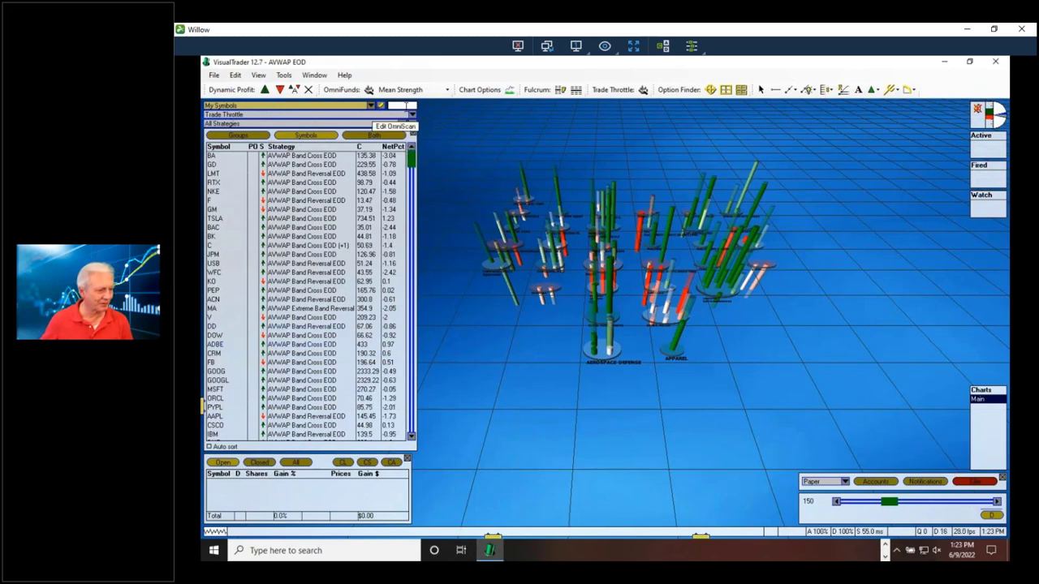
Step: Bring up the daily chart for NFLX and enlarge it to fill the workspace
{"action": "type", "text": "NFLX"}
{"action": "key", "text": "Return"}
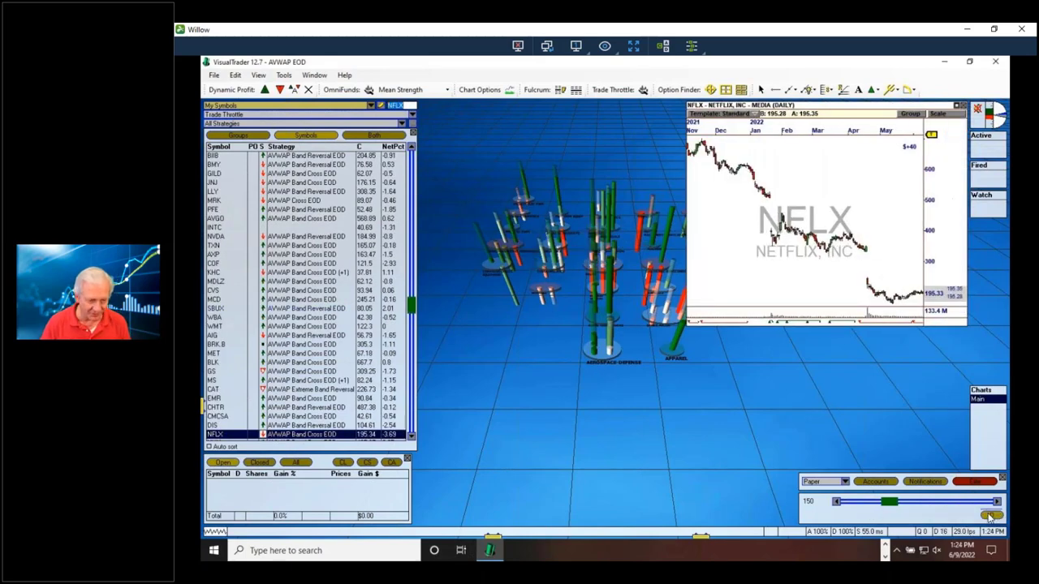
{"action": "double_click", "coordinate": [854, 107]}
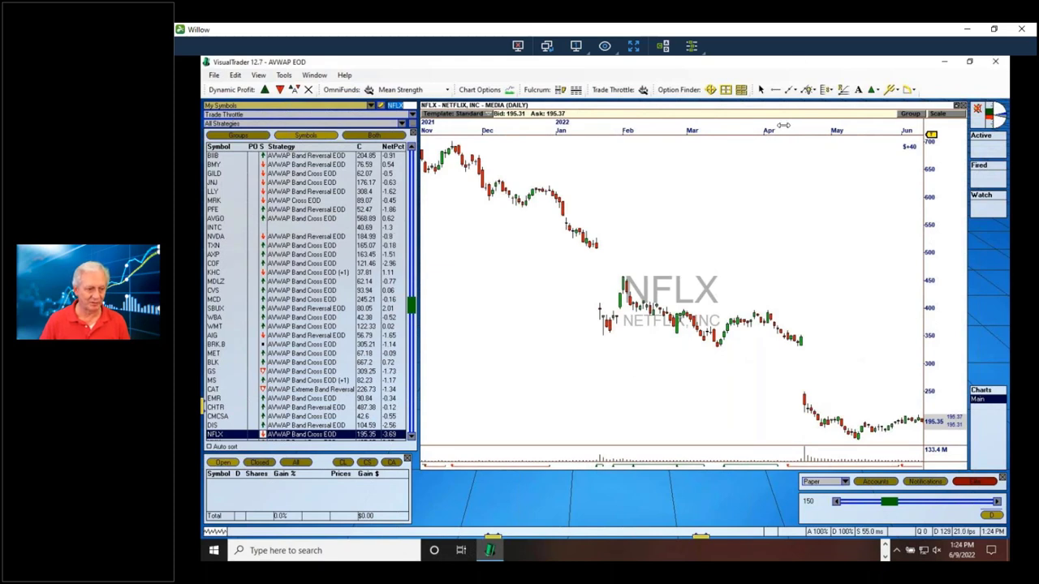
Step: Draw an anchored VWAP on the NFLX daily chart from the first bar after the late-January gap down
{"action": "left_click_drag", "start_coordinate": [738, 130], "coordinate": [759, 132]}
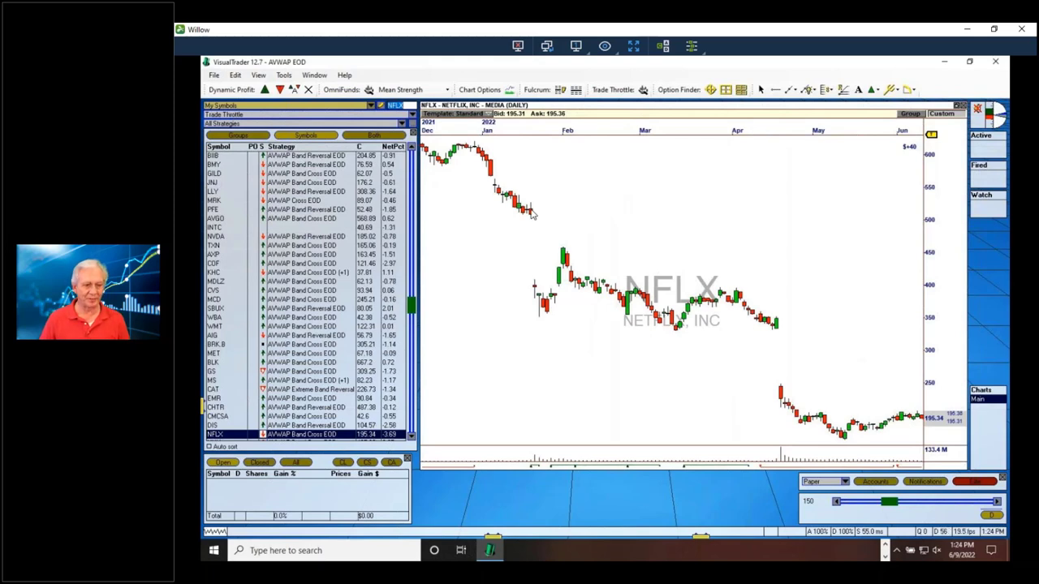
{"action": "right_click", "coordinate": [657, 188]}
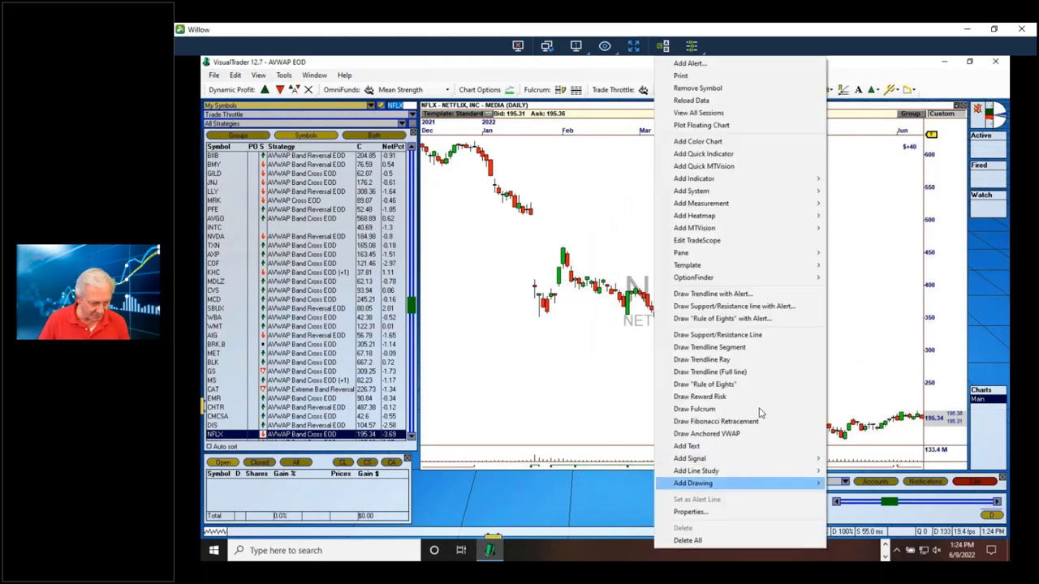
{"action": "left_click", "coordinate": [711, 433]}
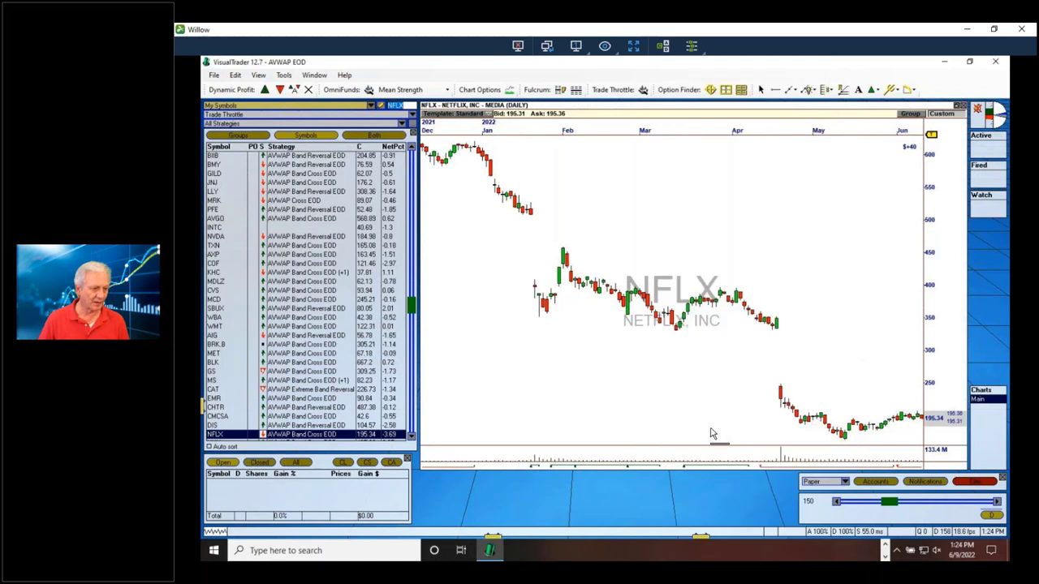
{"action": "left_click", "coordinate": [535, 288]}
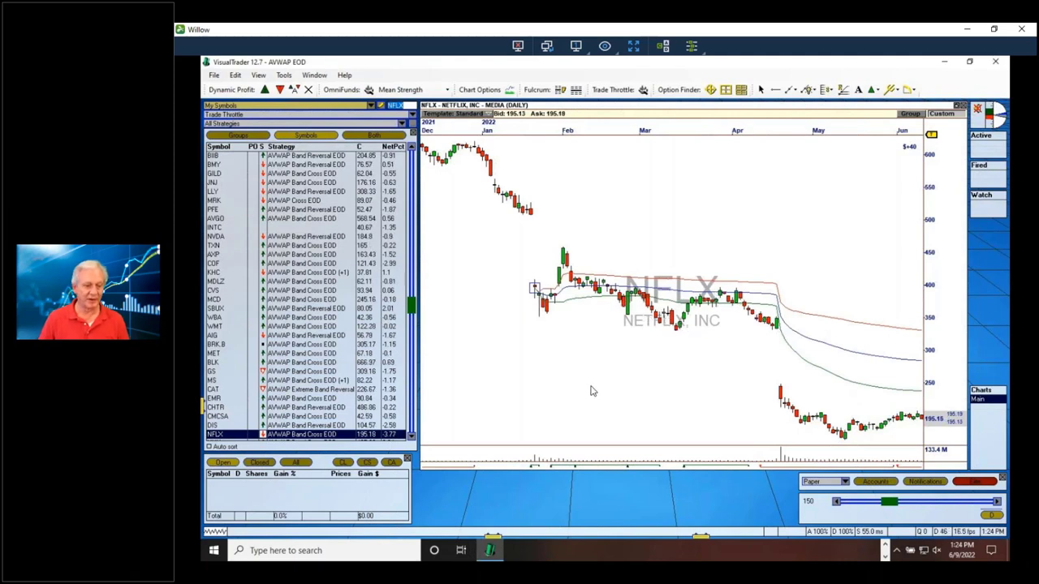
Step: Draw a second anchored VWAP on the NFLX chart from the first bar after the April gap down
{"action": "scroll", "coordinate": [675, 271], "scroll_direction": "down", "scroll_amount": 3}
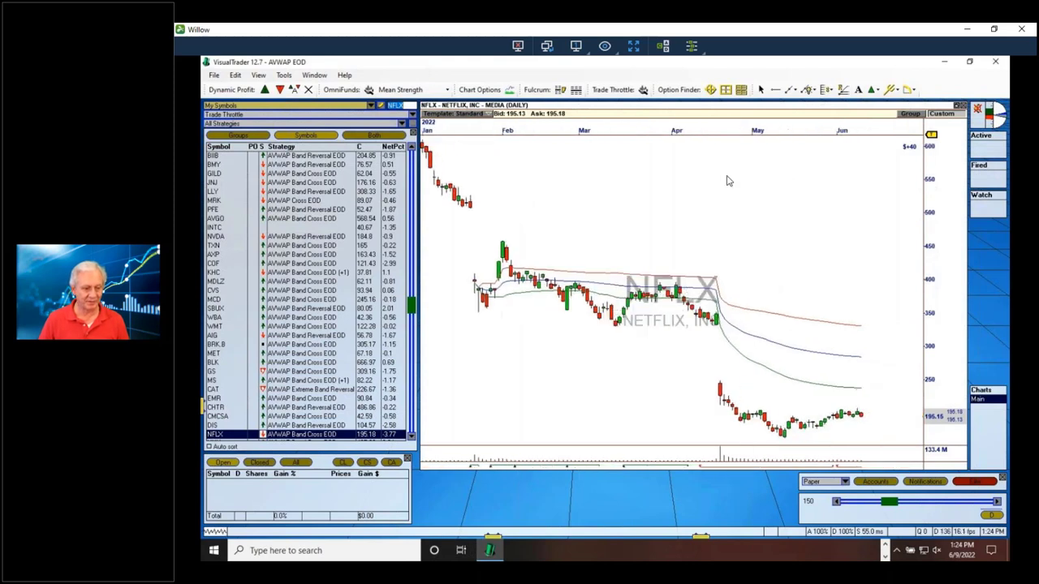
{"action": "right_click", "coordinate": [601, 172]}
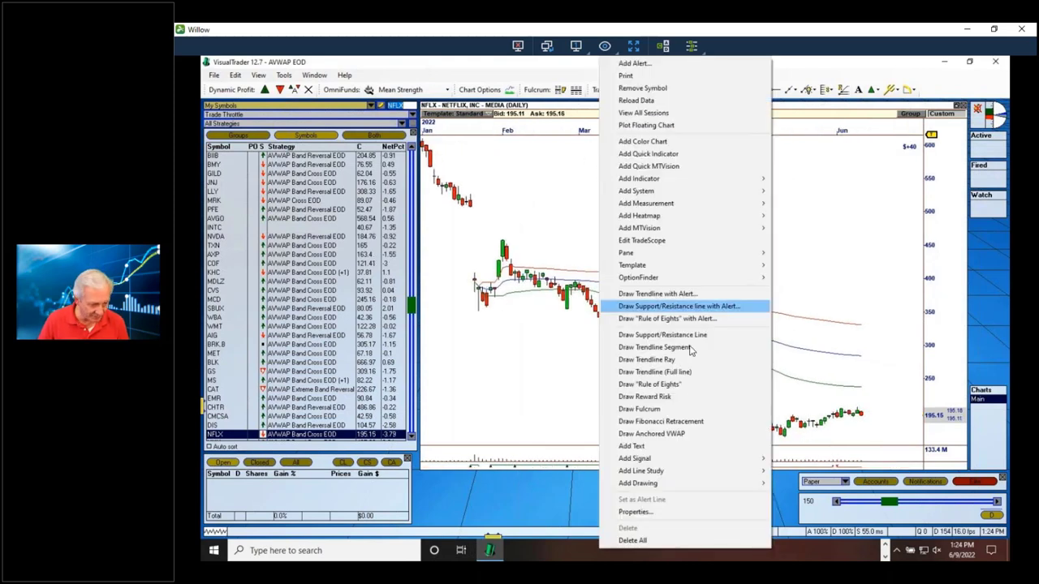
{"action": "left_click", "coordinate": [632, 446]}
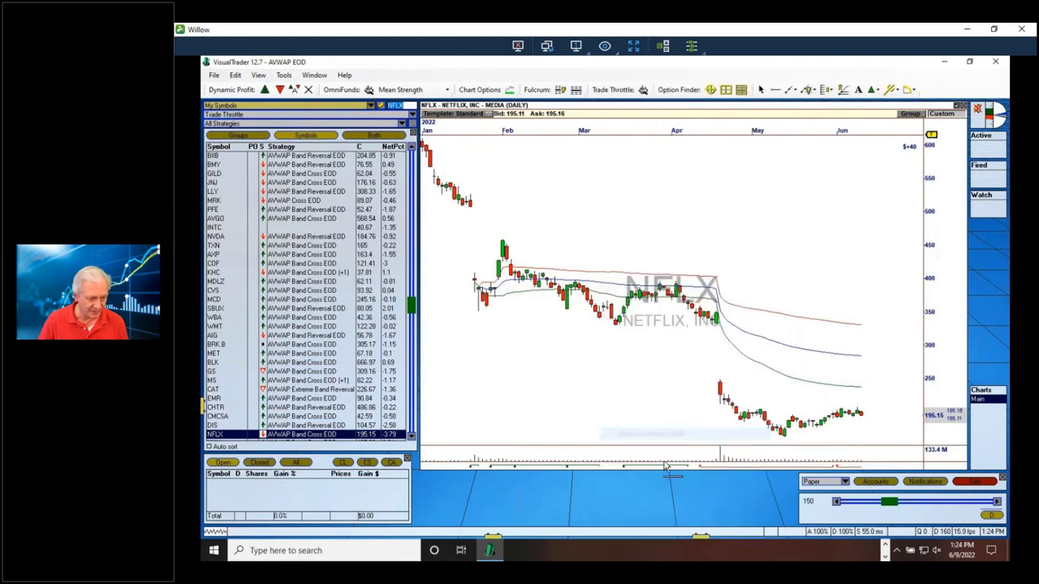
{"action": "left_click", "coordinate": [719, 394]}
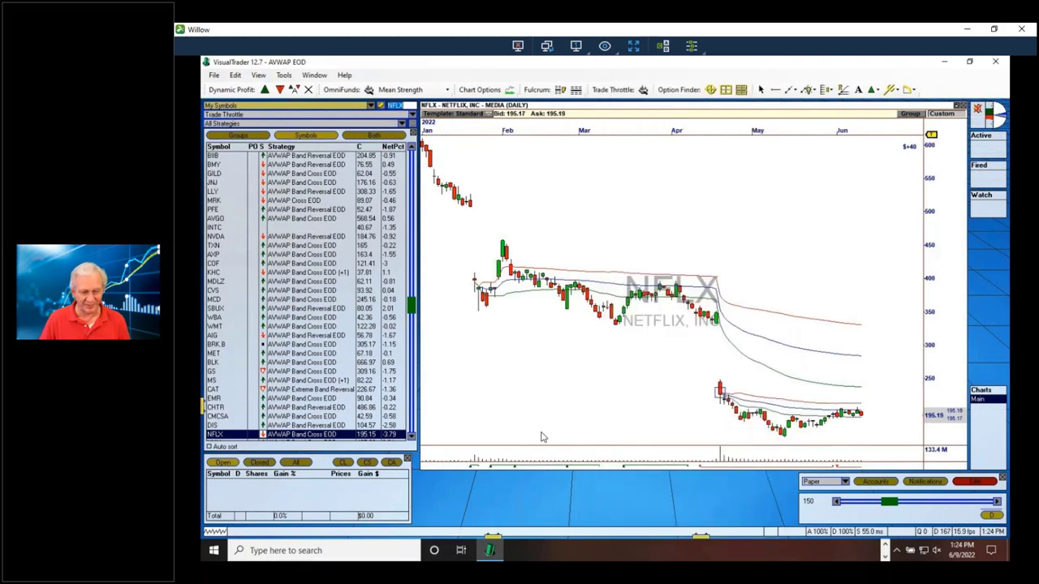
Step: Try the second VWAP's anchor at the early-May bars, the mid-May low and early June, returning it to the April gap-down bar
{"action": "left_click_drag", "start_coordinate": [775, 130], "coordinate": [718, 132]}
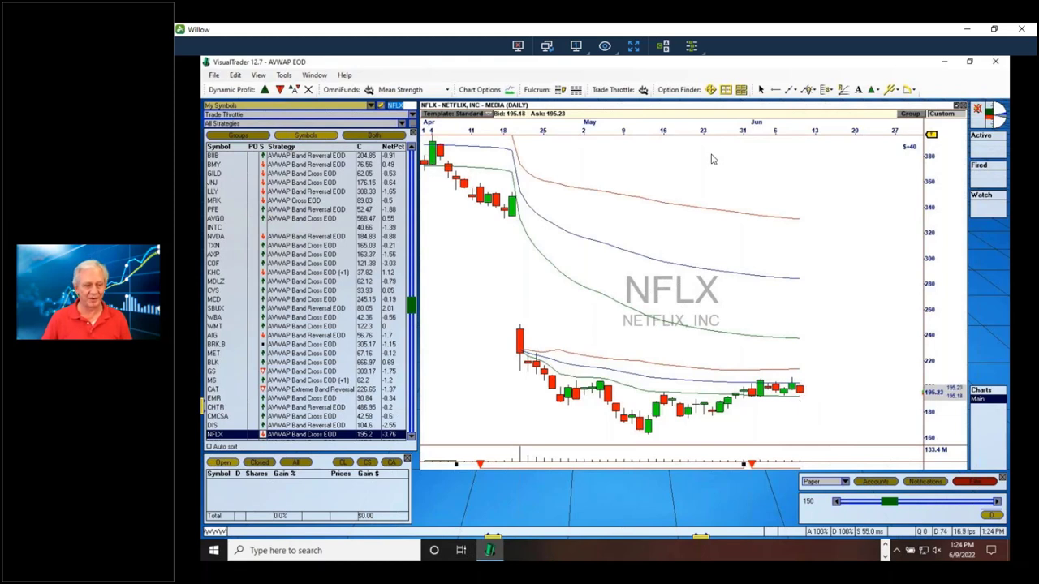
{"action": "scroll", "coordinate": [711, 161], "scroll_direction": "up", "scroll_amount": 2}
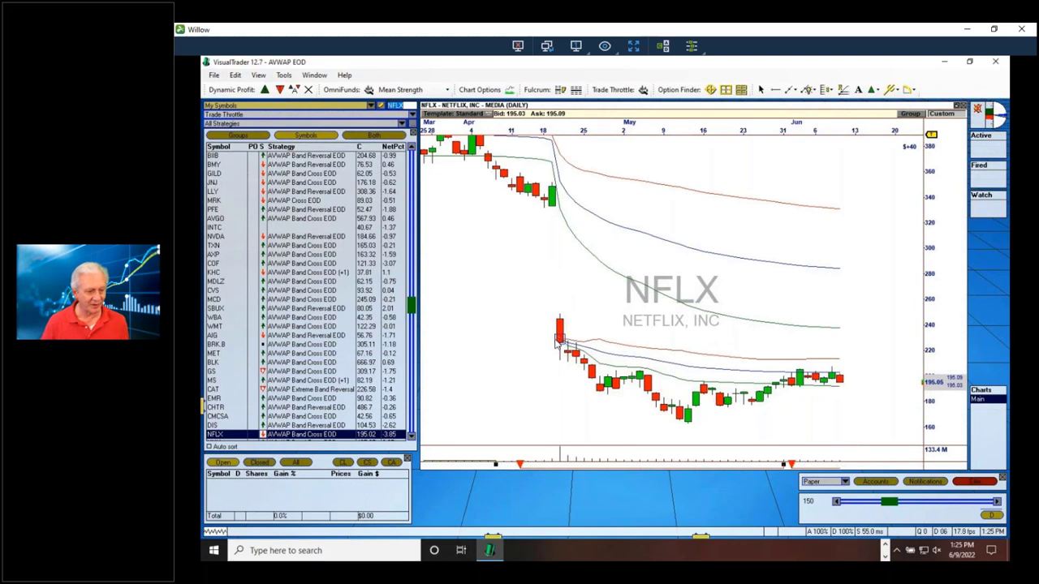
{"action": "left_click", "coordinate": [640, 376]}
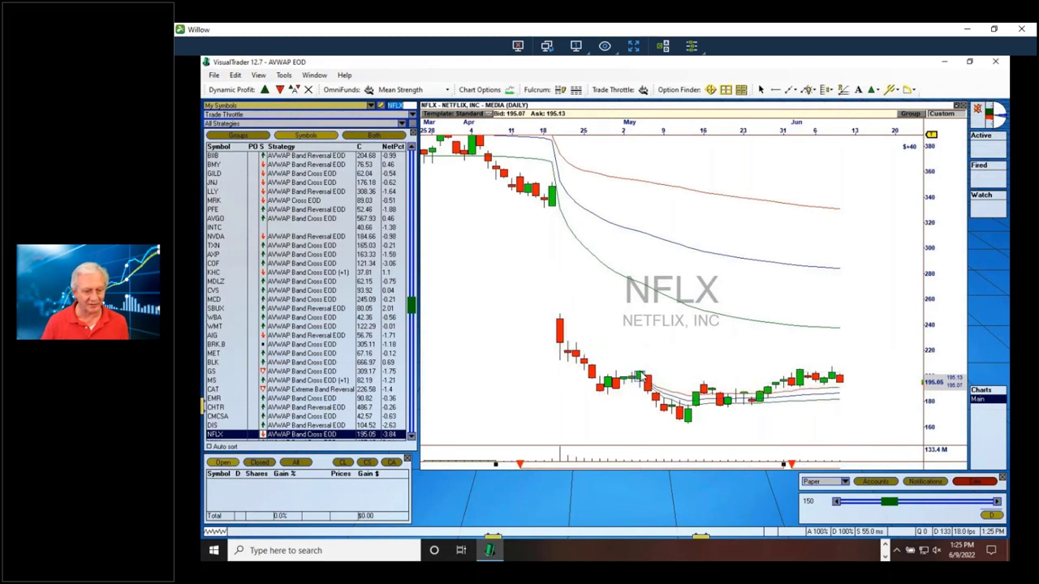
{"action": "left_click", "coordinate": [689, 428]}
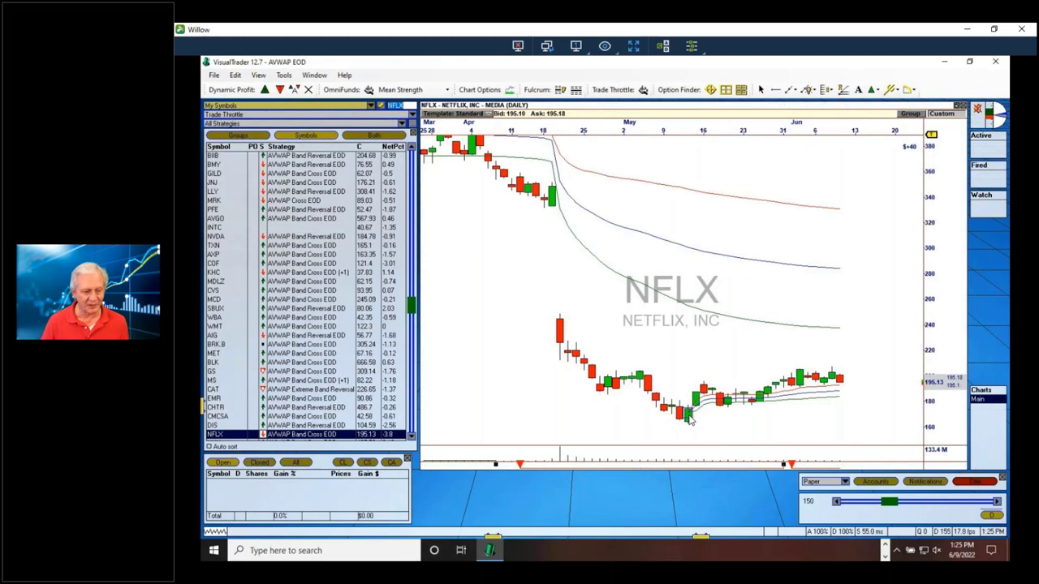
{"action": "left_click_drag", "start_coordinate": [688, 417], "coordinate": [809, 395]}
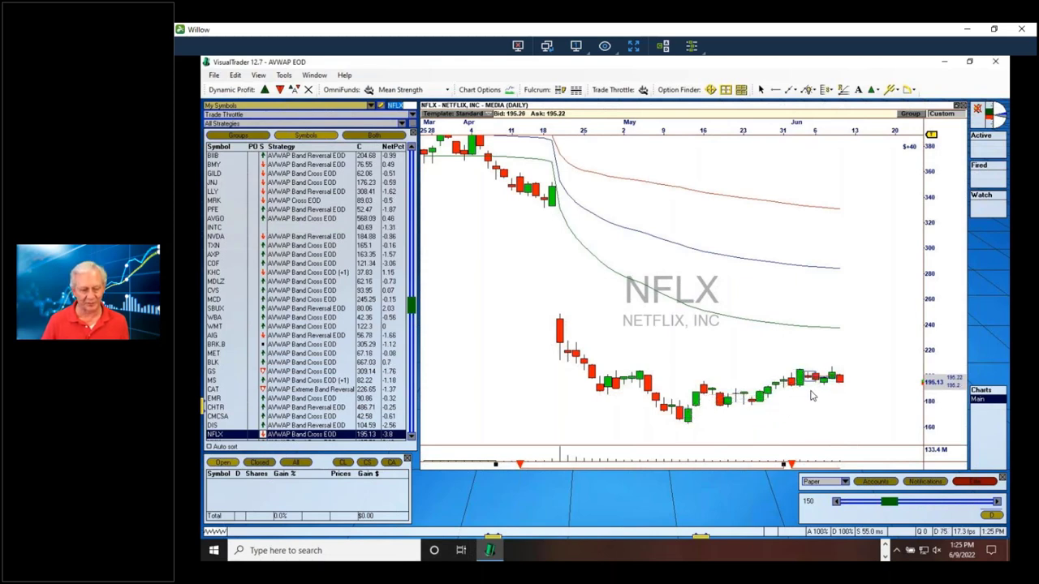
{"action": "left_click_drag", "start_coordinate": [729, 419], "coordinate": [562, 350]}
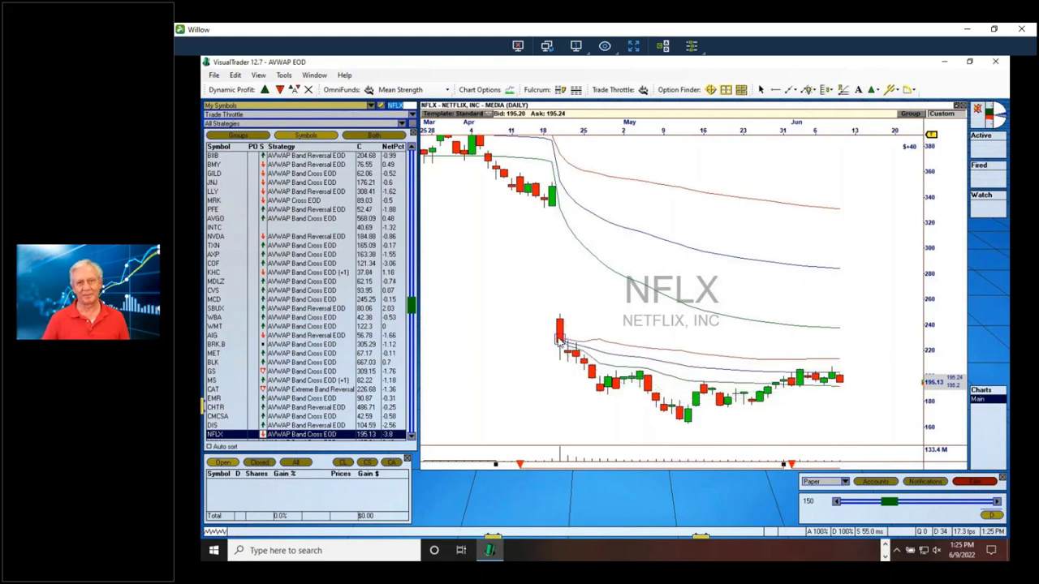